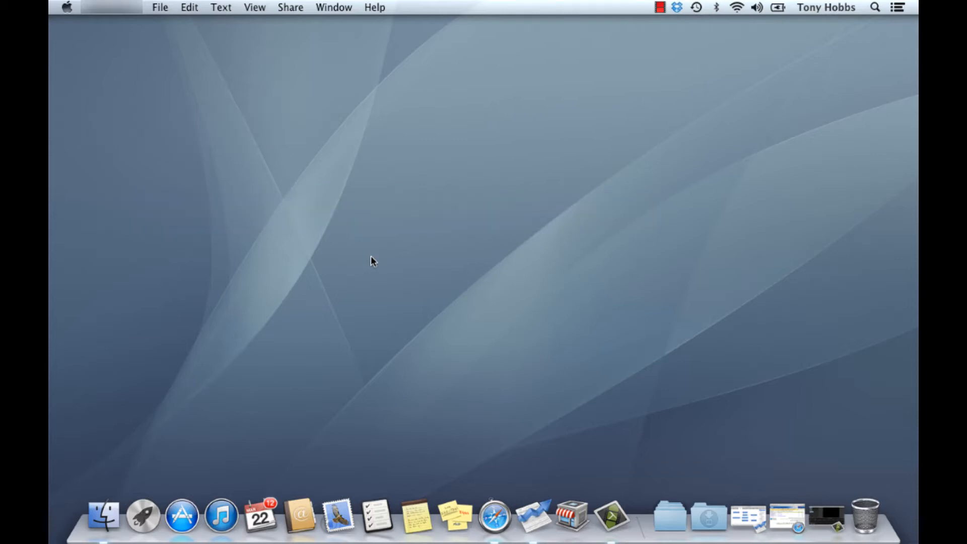
- Click the empty desktop so Finder becomes the active application
click(373, 255)
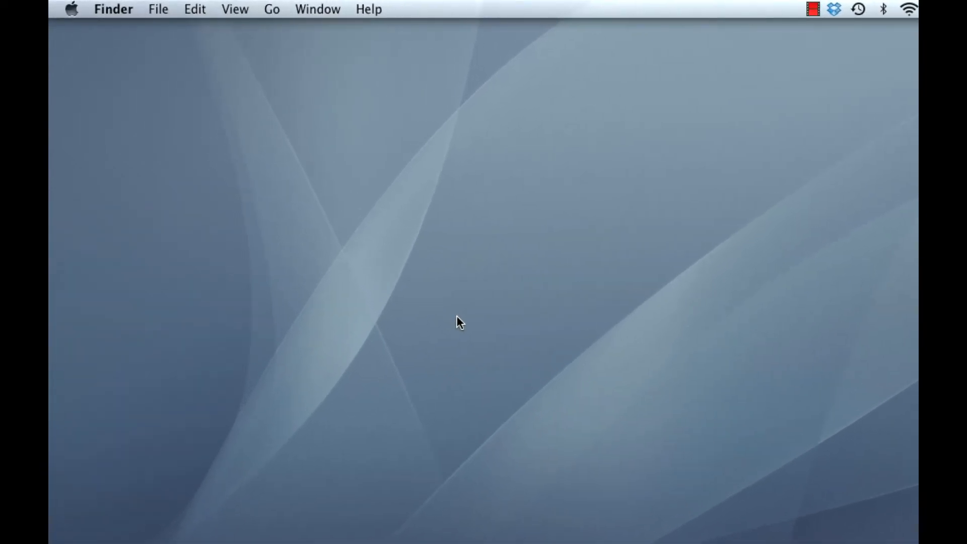
- Check the OS X version (10.8.3) in About This Mac, then close the window
click(72, 12)
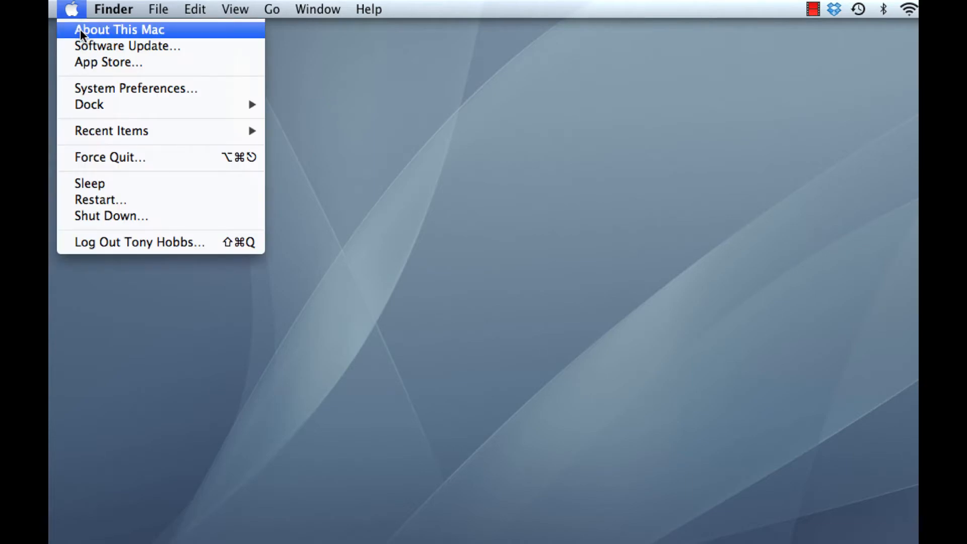
click(78, 29)
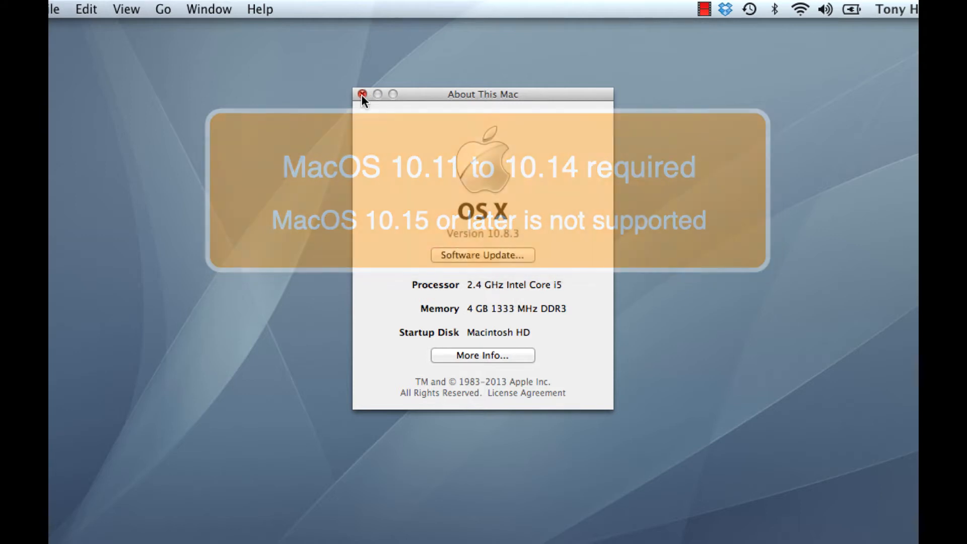
click(362, 94)
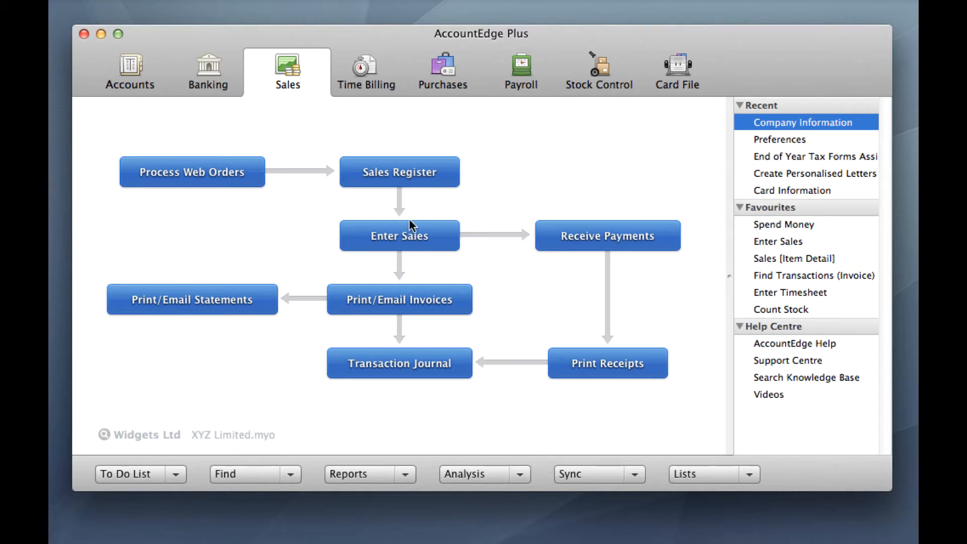
- From the Accounts centre, review the Company Data Auditor showing release Great Britain 2012
click(134, 68)
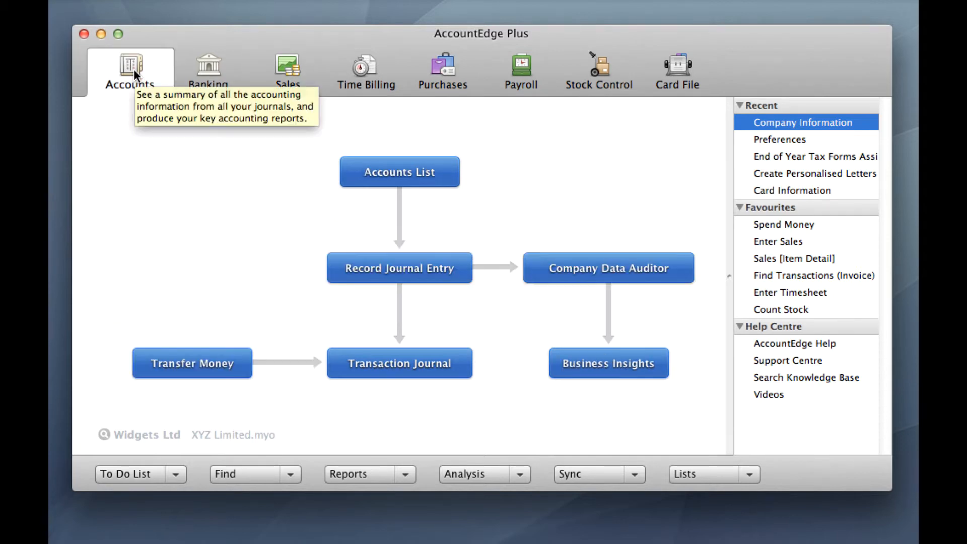
click(618, 271)
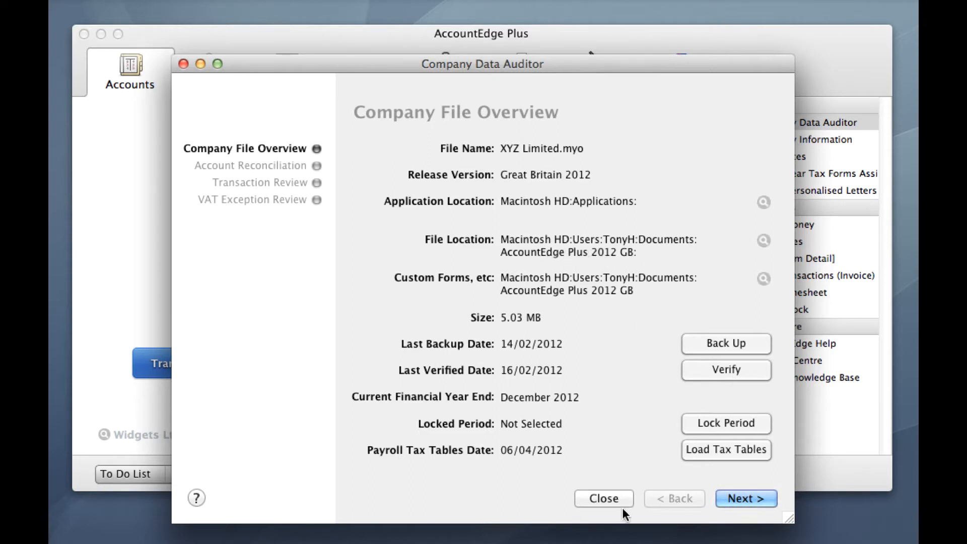
click(604, 498)
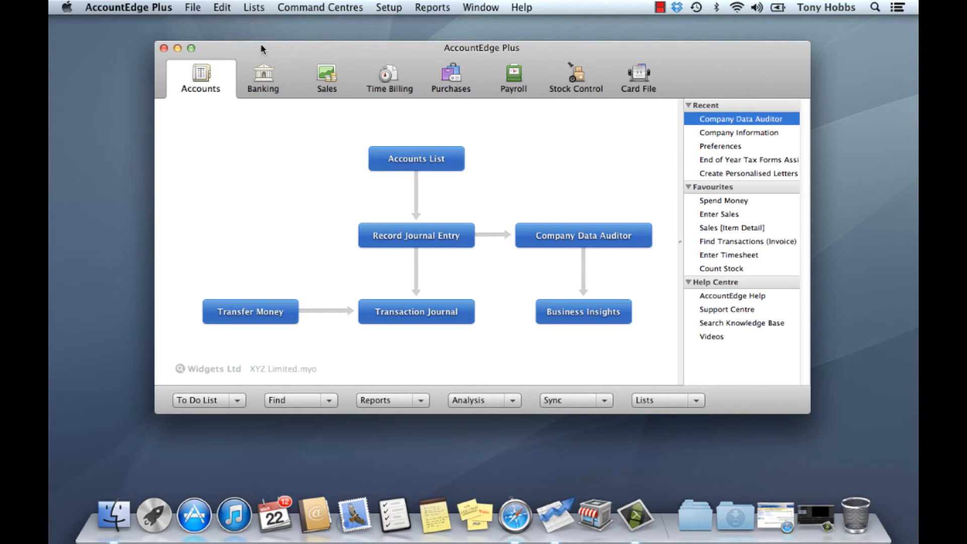
- Review the registration details (licence expiring 12-31-2013), then quit AccountEdge Plus
click(132, 8)
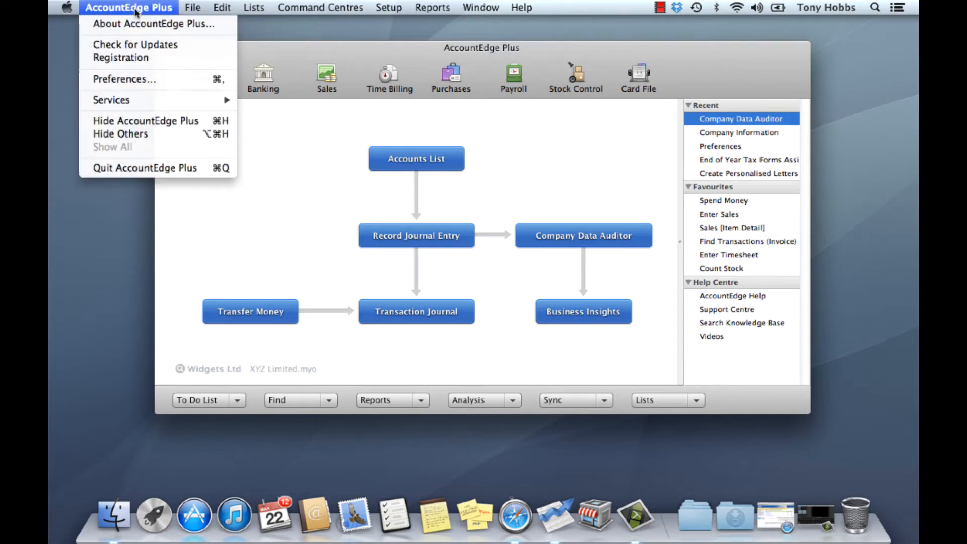
click(129, 59)
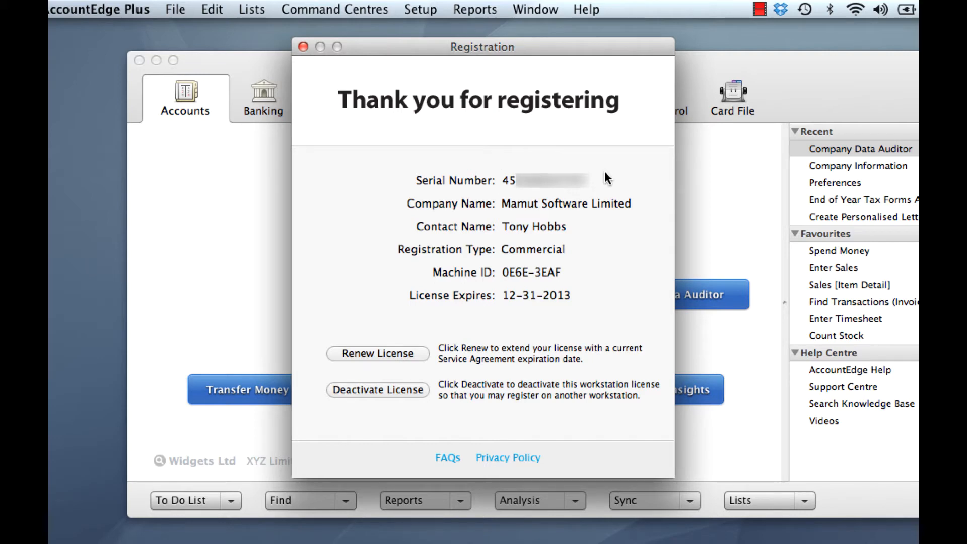
click(304, 47)
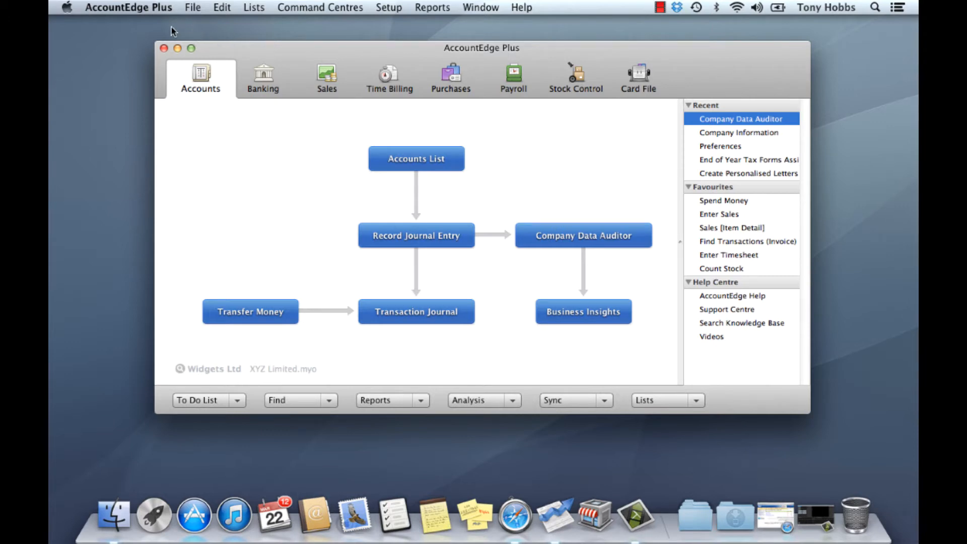
key(super+q)
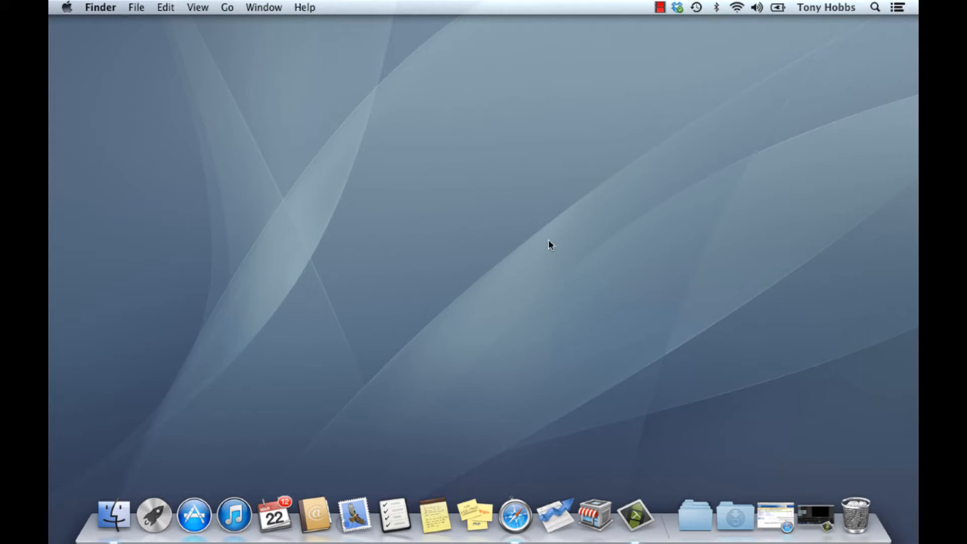
- Download AccountEdge Plus 2013.dmg (61.7 MB) from the Mamut page and open it from Downloads
click(782, 513)
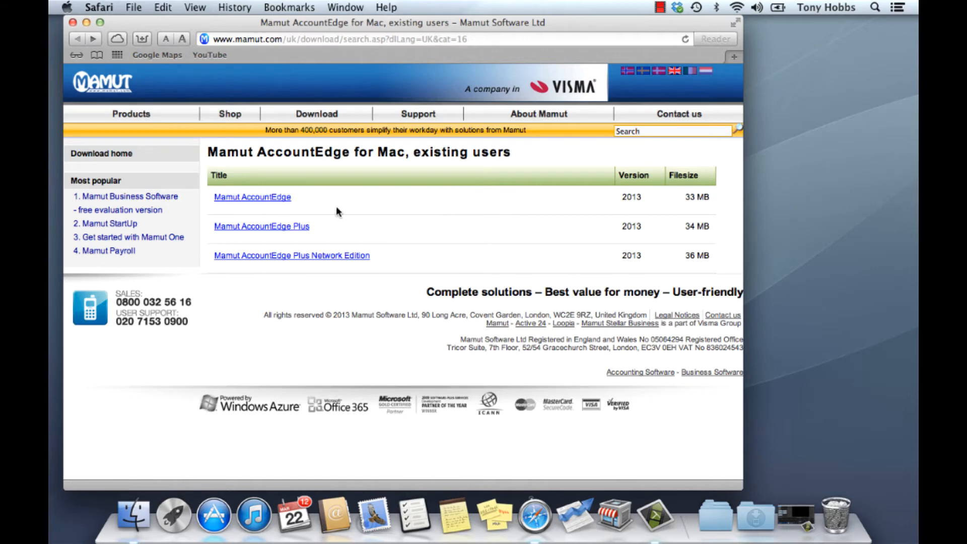
click(290, 225)
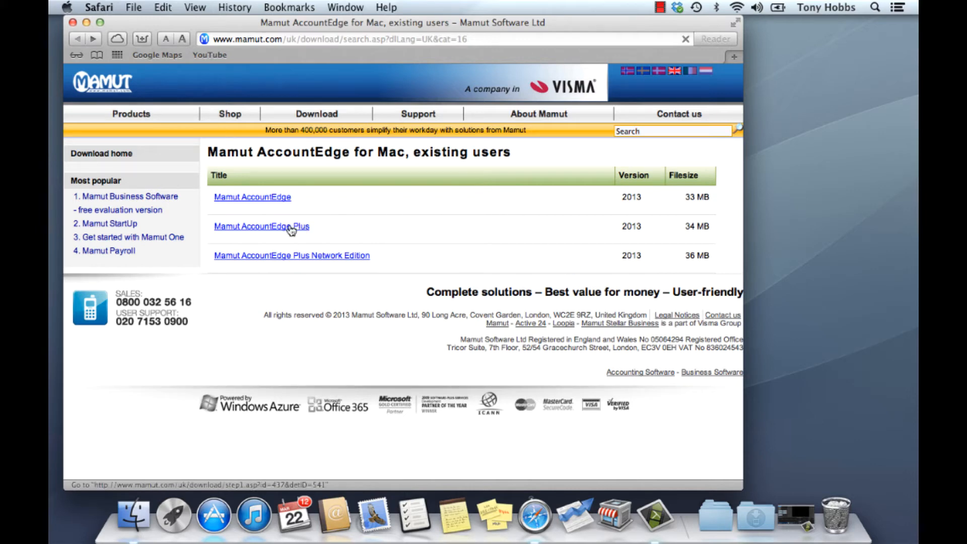
click(258, 211)
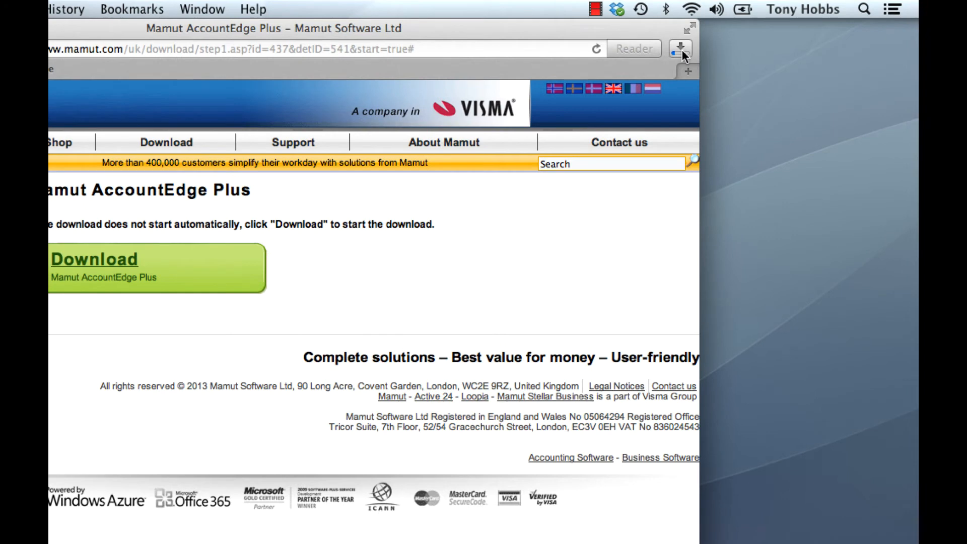
click(730, 40)
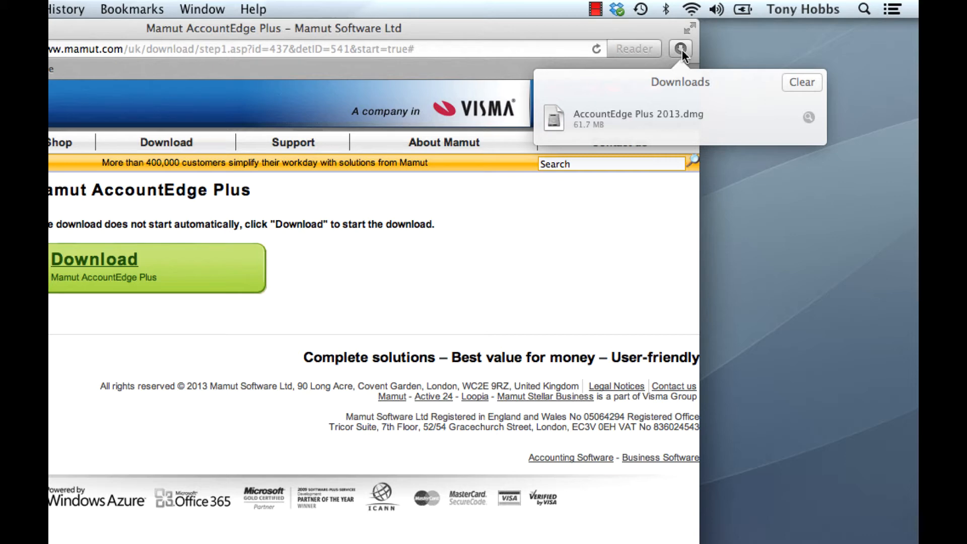
double_click(669, 117)
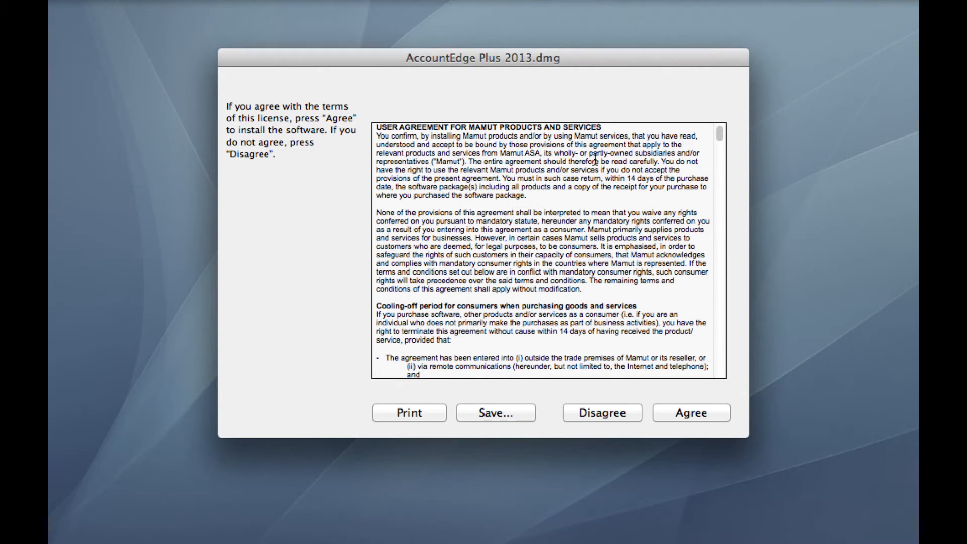
- Agree to the Mamut licence to mount the AccountEdge Plus 2013 disk image
click(687, 412)
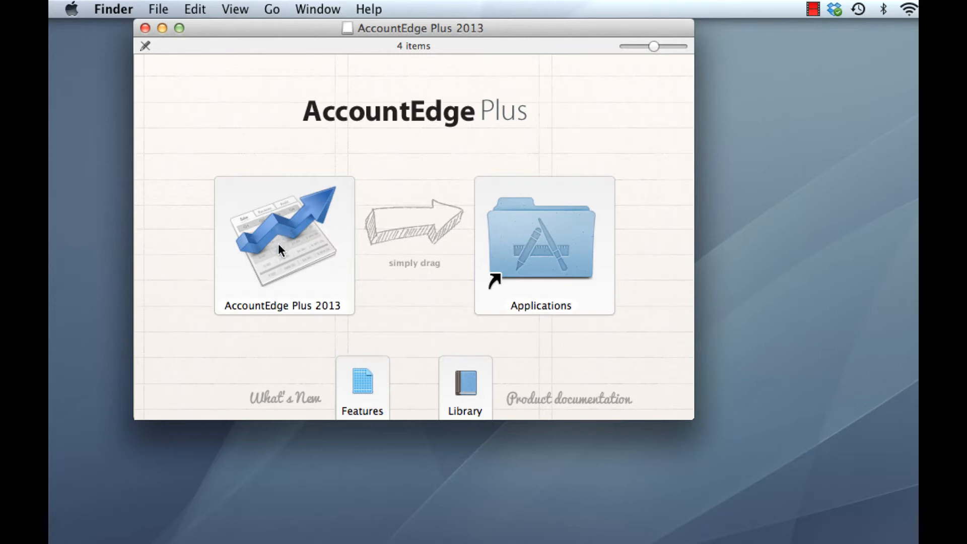
- Copy AccountEdge Plus 2013 into Applications and add it to the Dock
drag(278, 243, 527, 243)
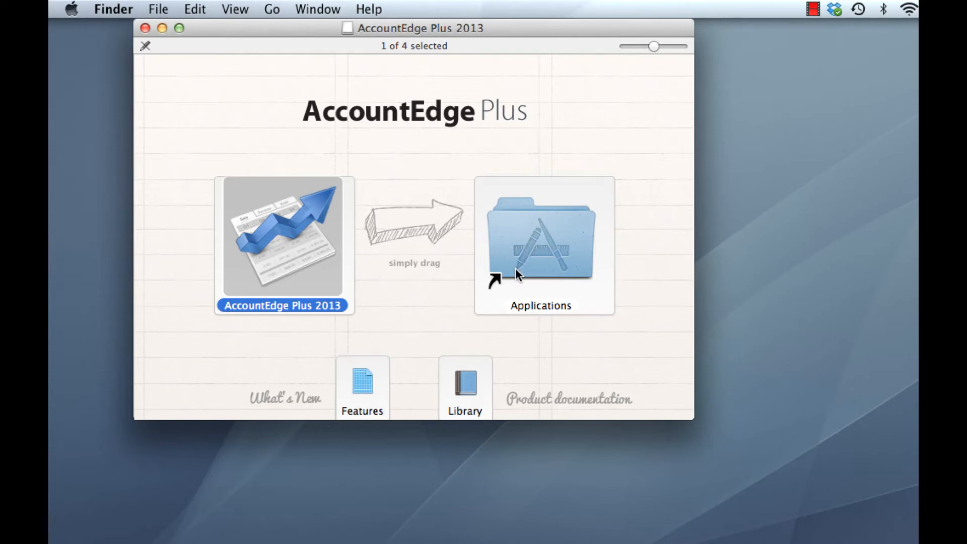
double_click(542, 235)
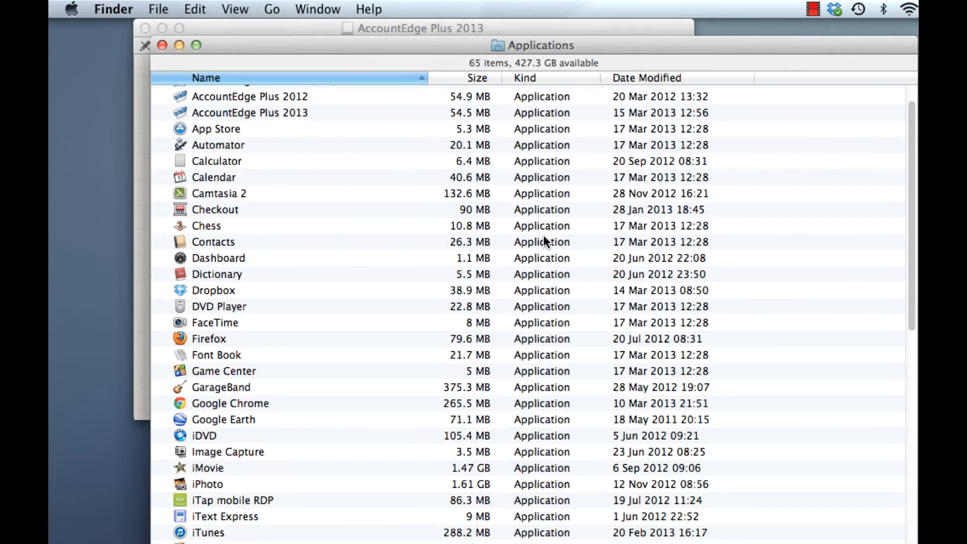
scroll(640, 253, up, 2)
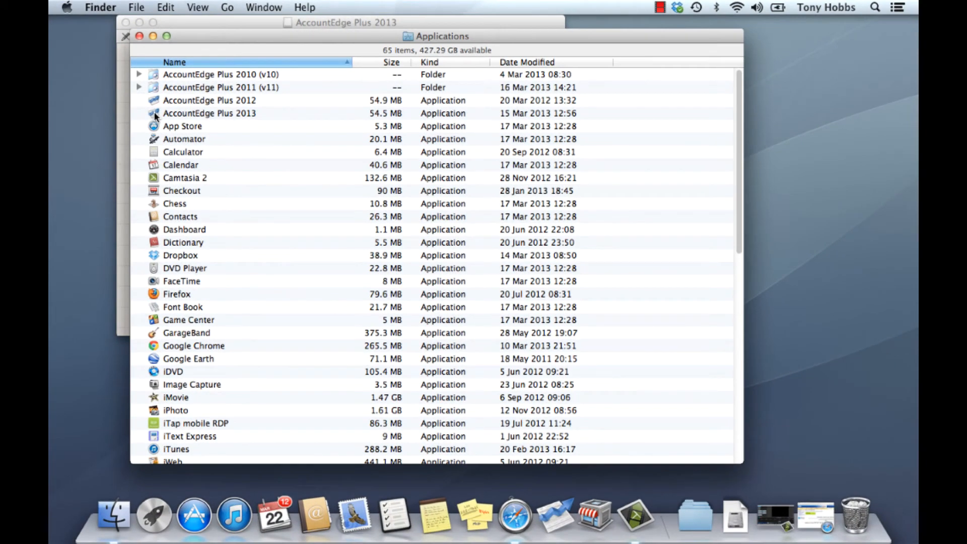
drag(154, 113, 540, 518)
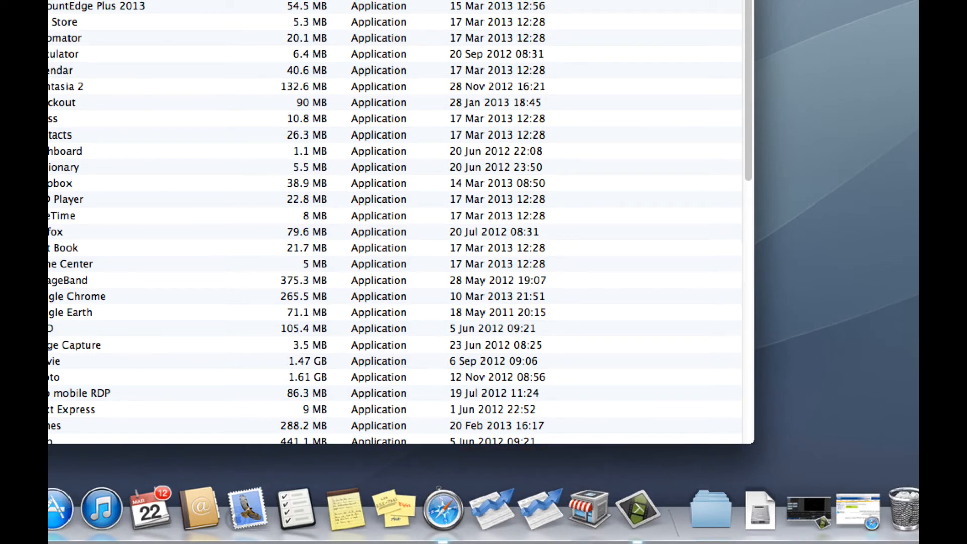
- Remove the AccountEdge Plus 2012 Dock icon and close the remaining Finder windows
key(super+w)
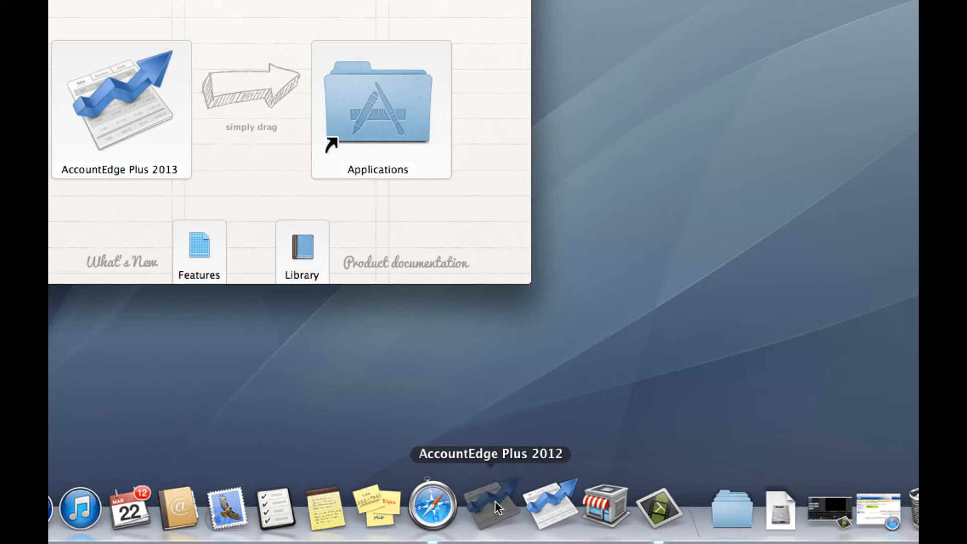
drag(495, 500, 400, 371)
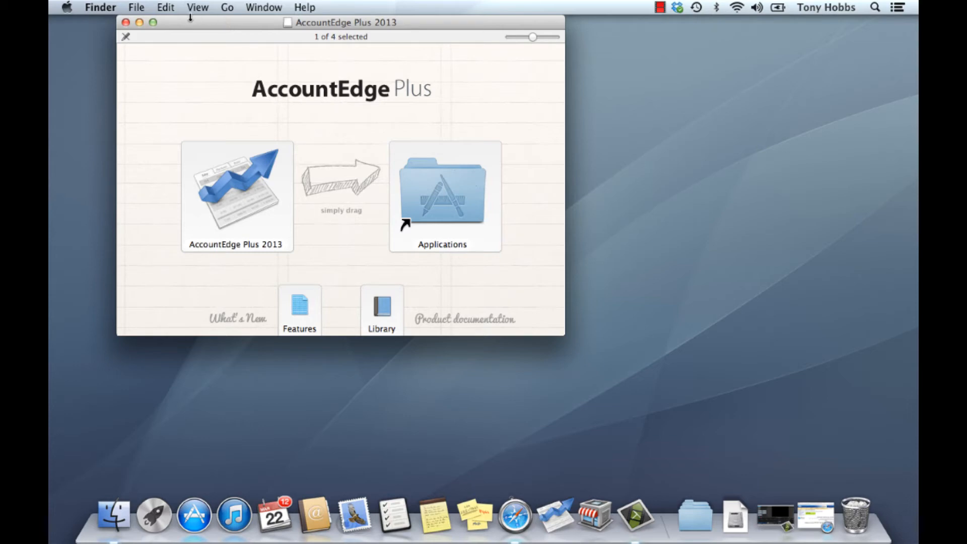
click(126, 22)
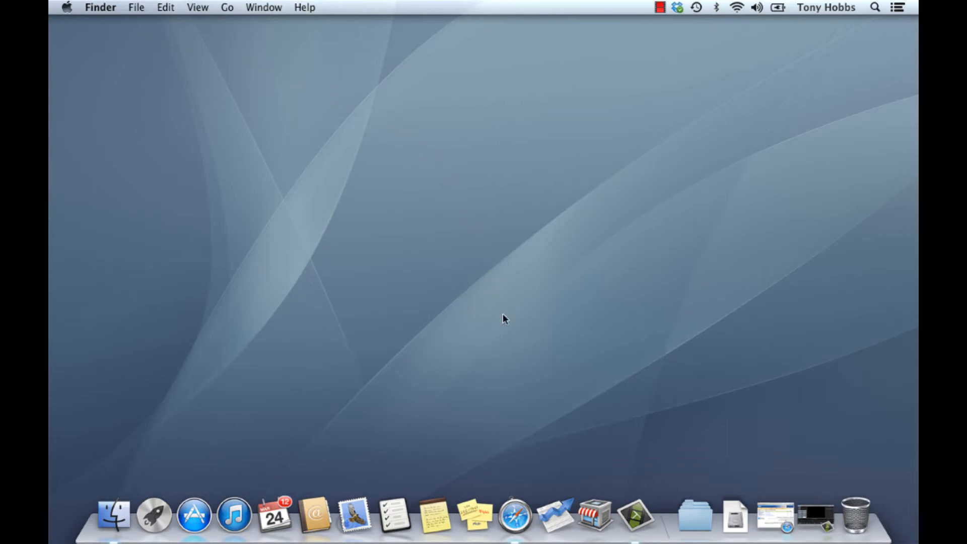
- Launch AccountEdge Plus 2013, centre its 30-day trial welcome window, and open the registration form
click(558, 525)
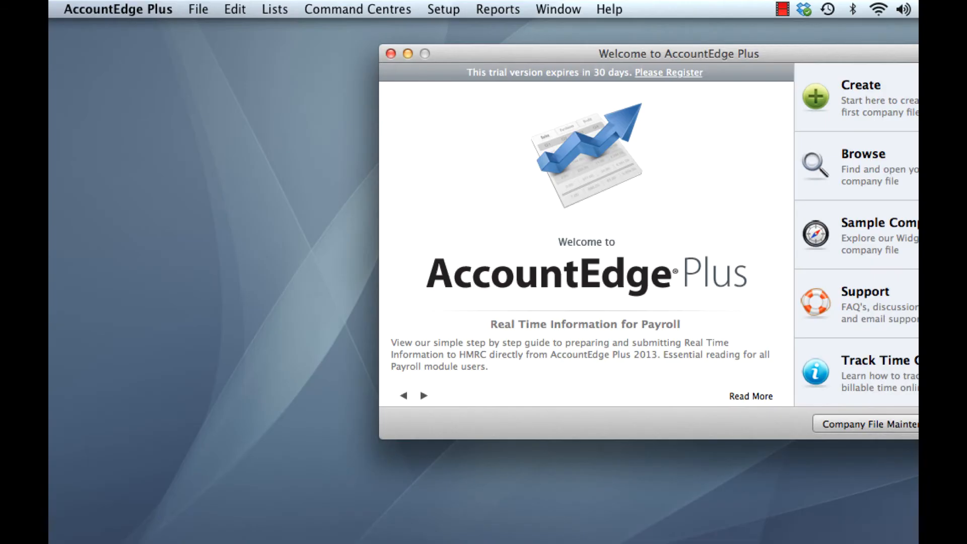
drag(687, 54, 500, 66)
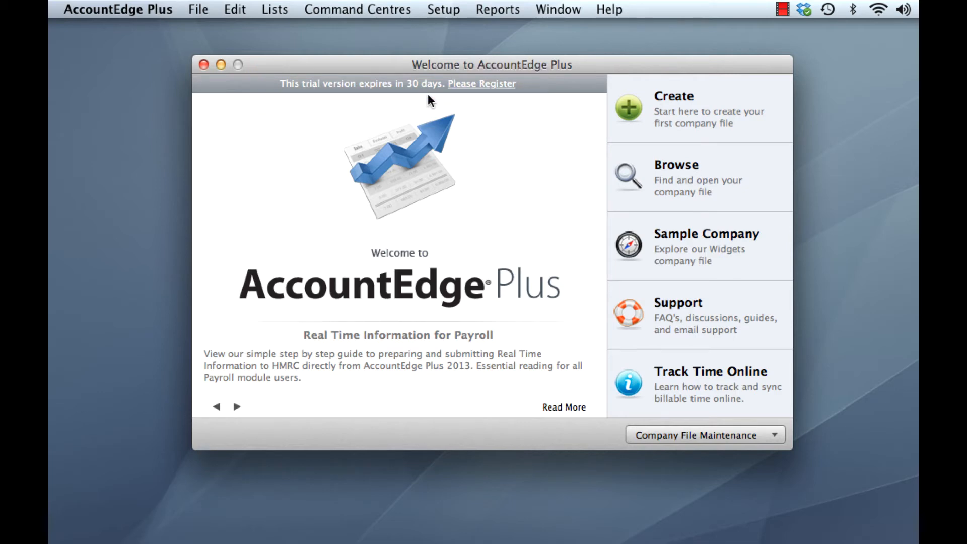
click(478, 85)
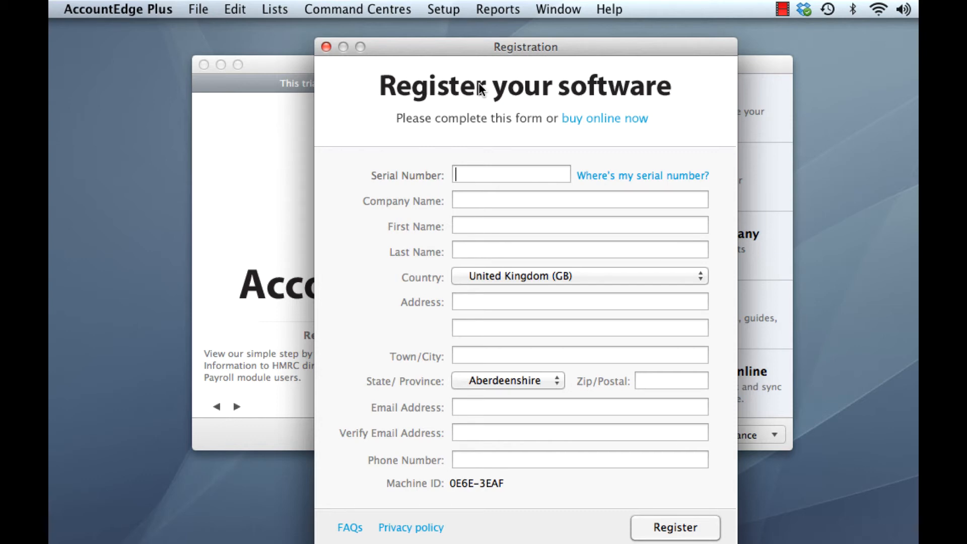
- Enter the serial number, company Widgets Limited, contact's name and postal address in the registration form
text(45)
key(Tab)
text(Widgets Limited)
key(Tab)
text(Joh)
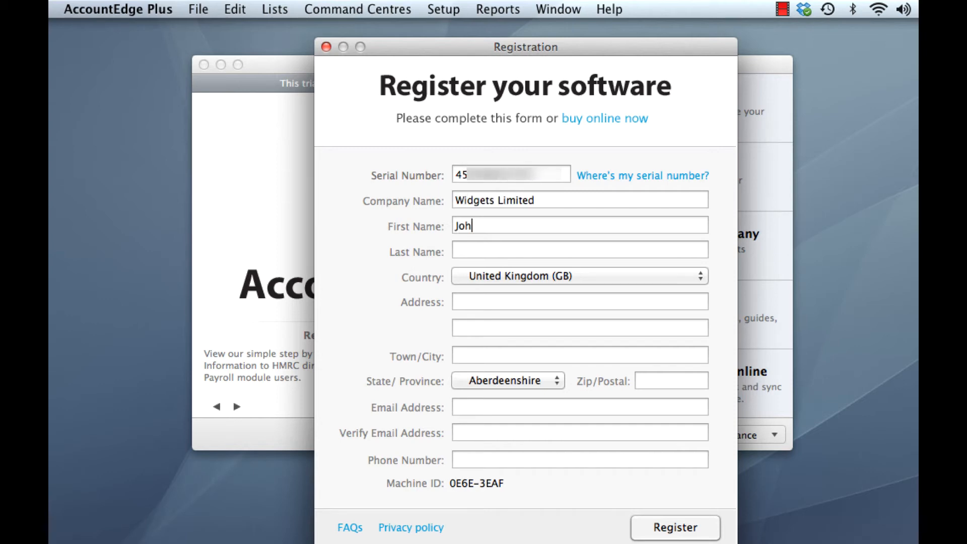
text(n)
key(Tab)
text(Smith)
key(Tab)
key(Tab)
text(Covent Garden)
key(Tab)
text(WC2)
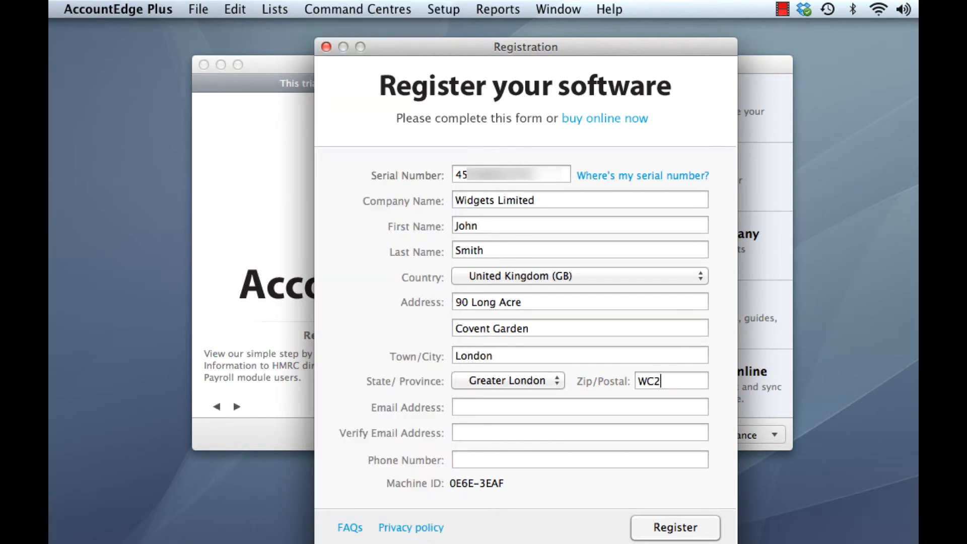
text(E 9RZ)
- Add the contact's e-mail, its confirmation and phone number, then register and close the window
key(Tab)
key(Tab)
key(Tab)
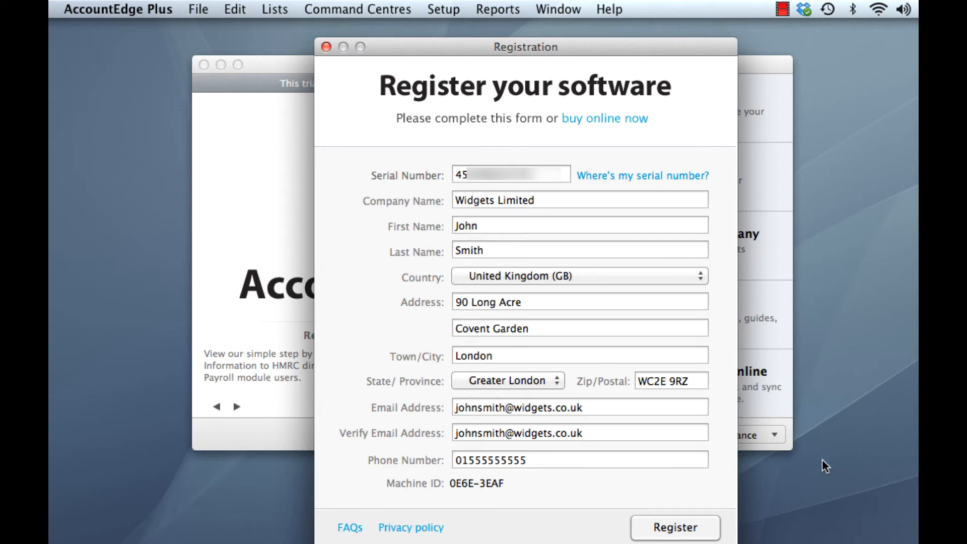
click(697, 529)
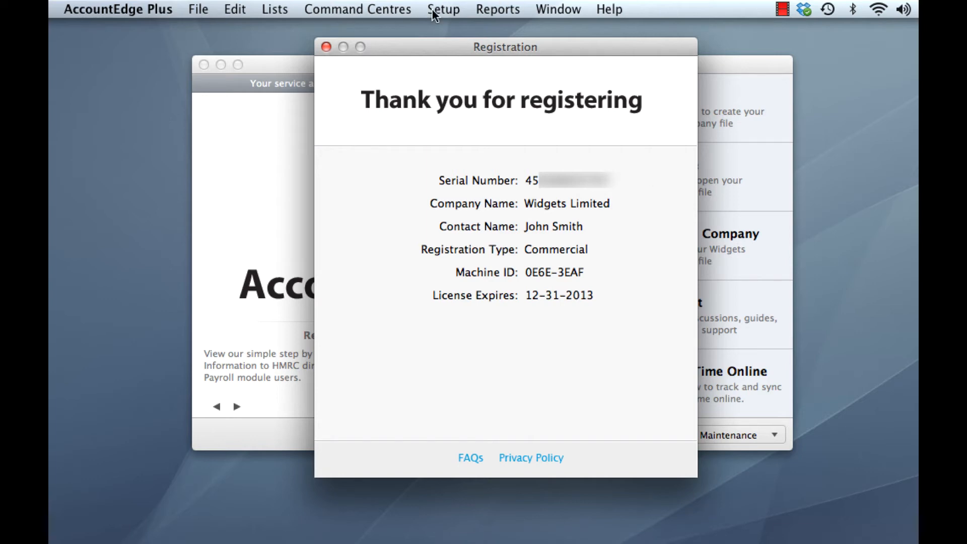
click(327, 47)
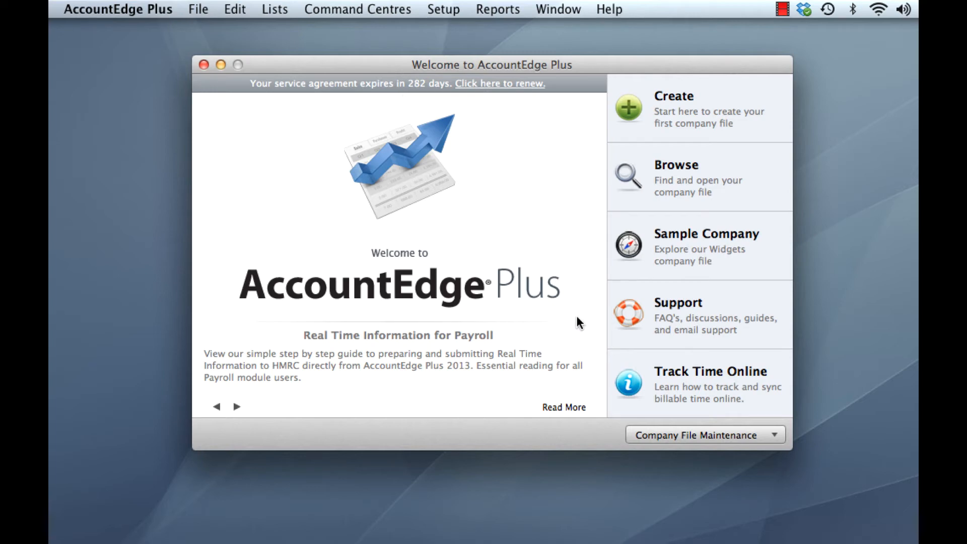
- Run Migrate previous version, copying 2012 forms and reports into the 2013 documents folder
click(719, 436)
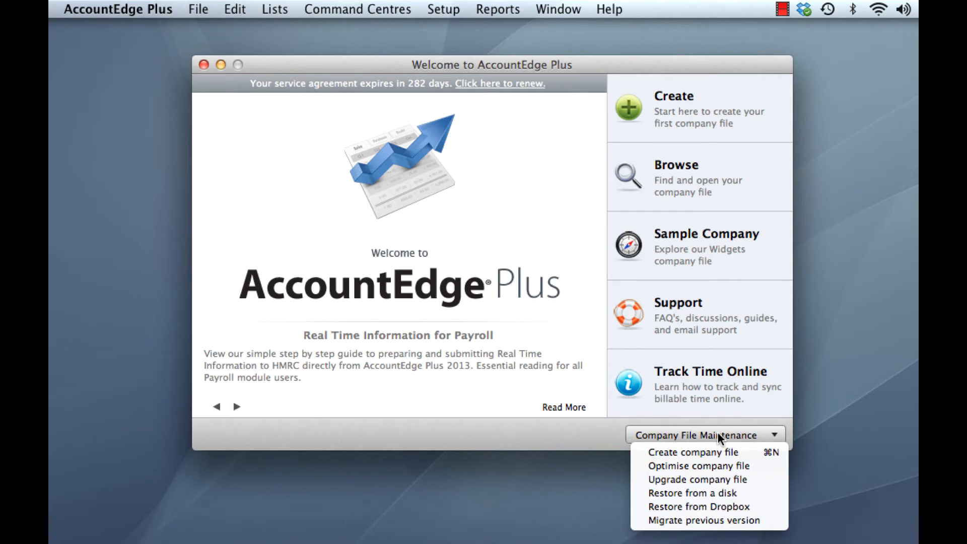
click(709, 521)
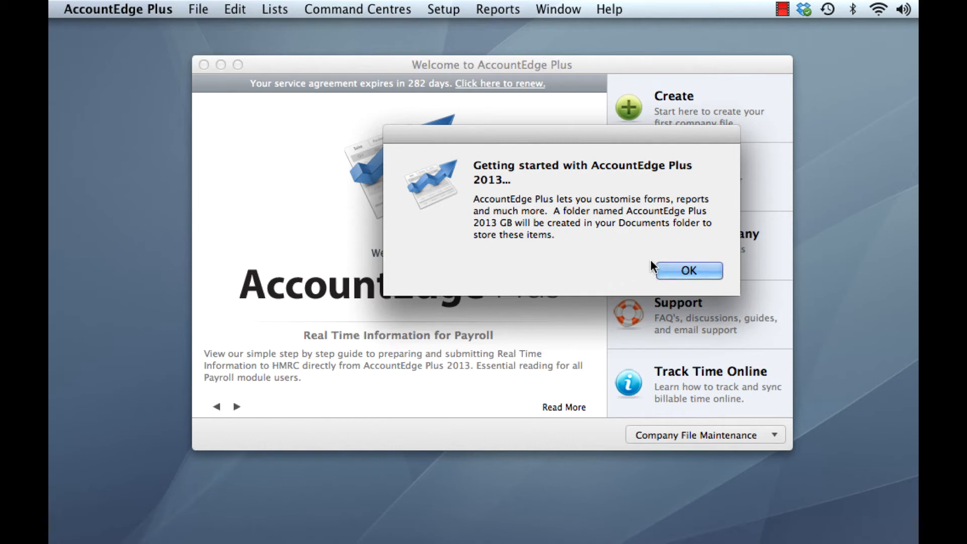
click(689, 271)
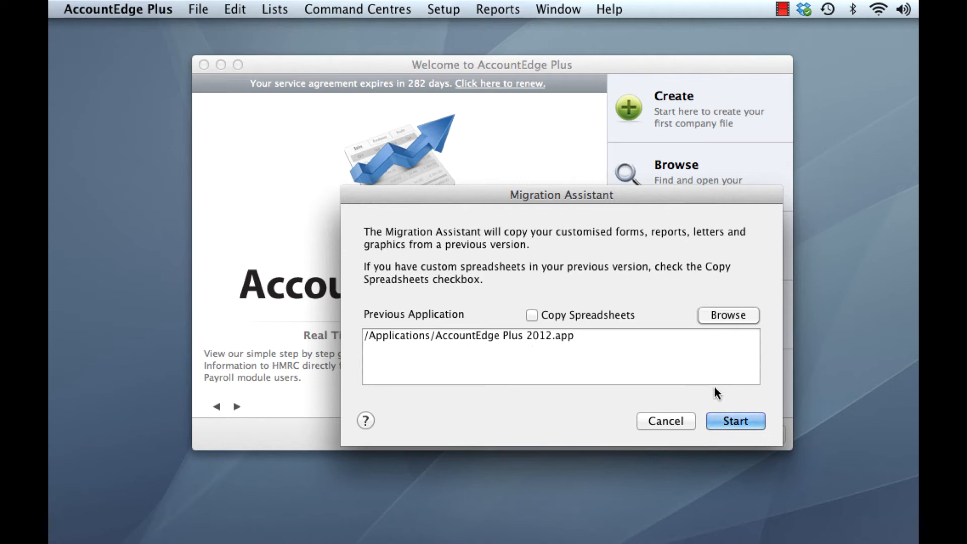
click(735, 422)
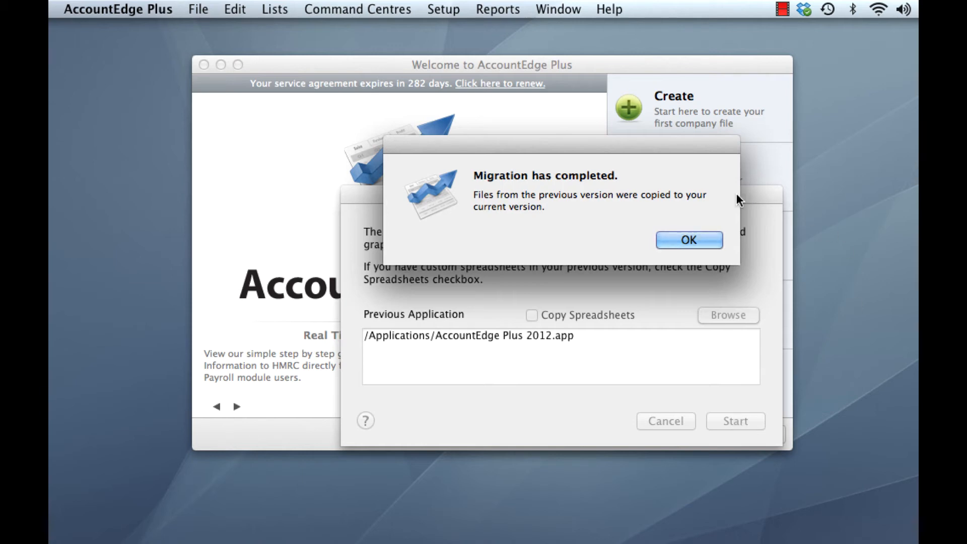
click(689, 240)
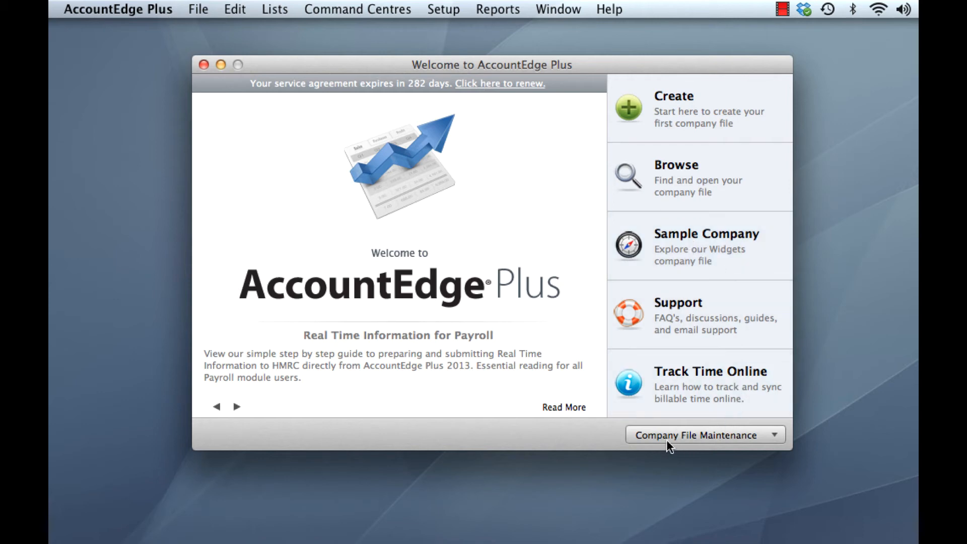
- Start a company file upgrade with XYZ Limited.myo from the 2012 GB folder as the source
click(729, 437)
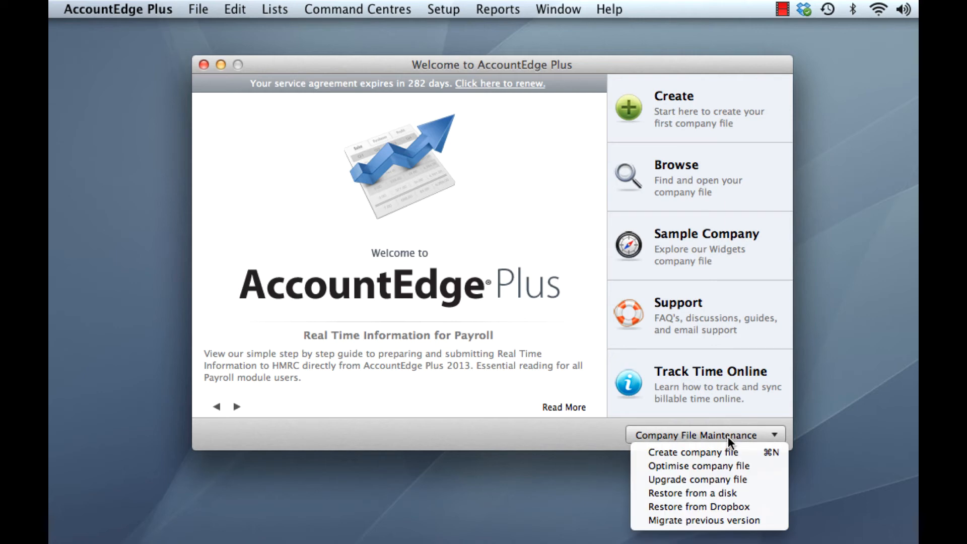
click(750, 480)
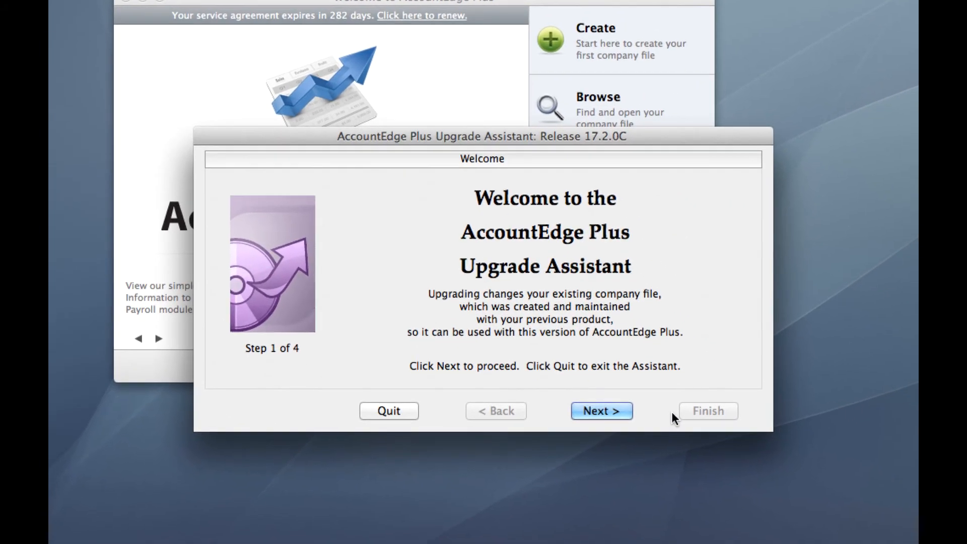
click(600, 415)
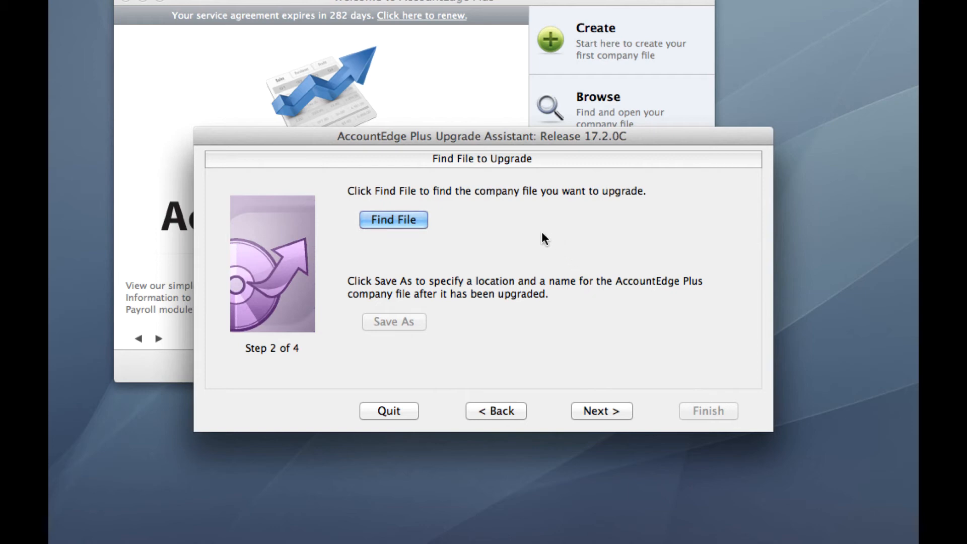
click(411, 221)
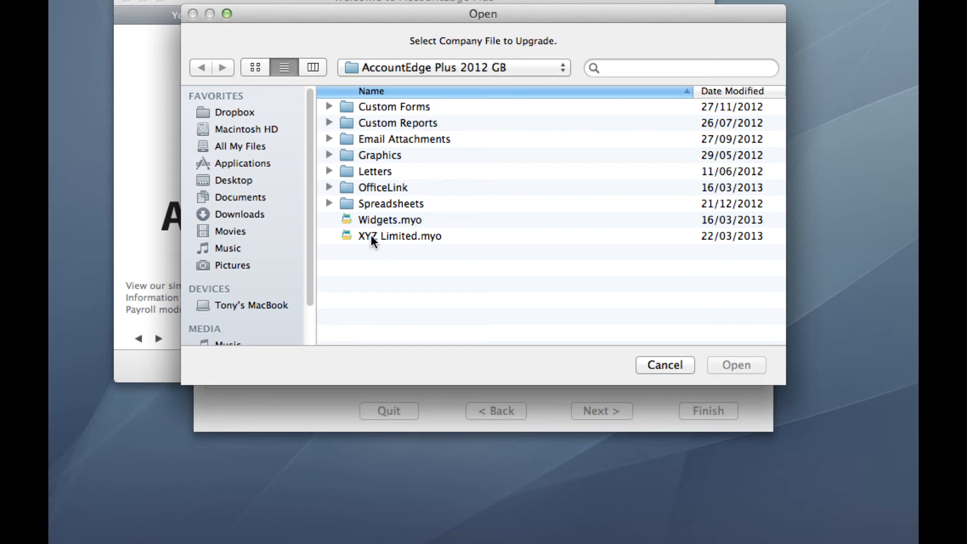
click(385, 235)
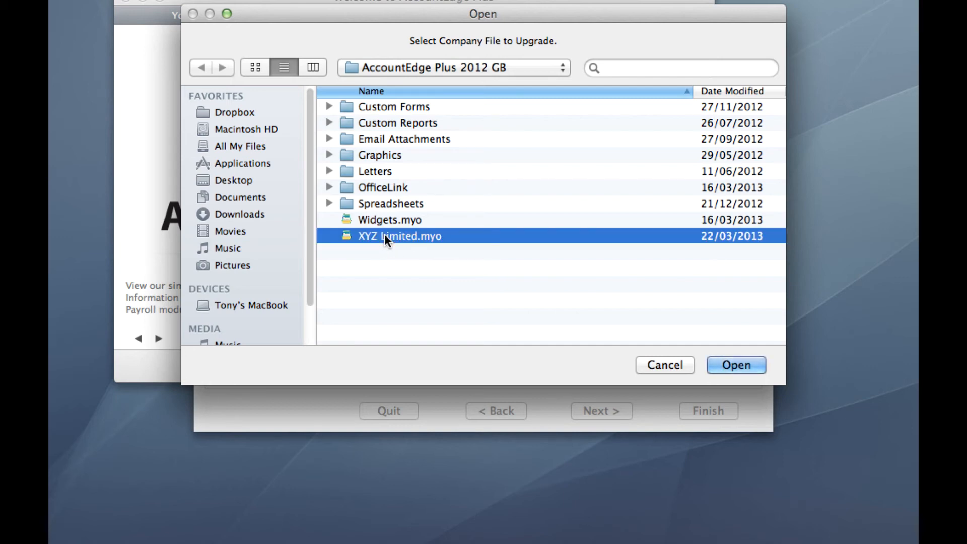
click(741, 365)
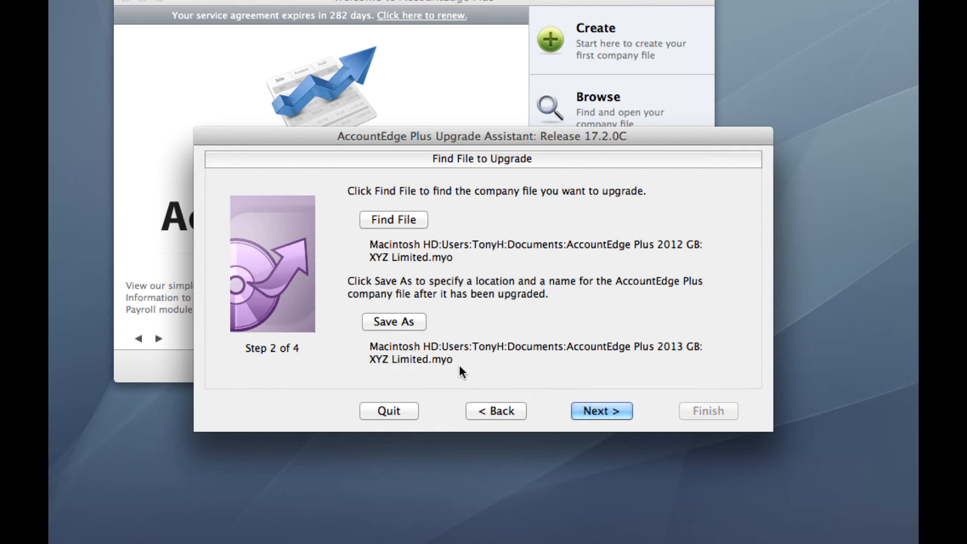
- Save the upgraded copy as XYZ Limited v13.myo in the 2013 GB folder and proceed to confirmation
click(402, 322)
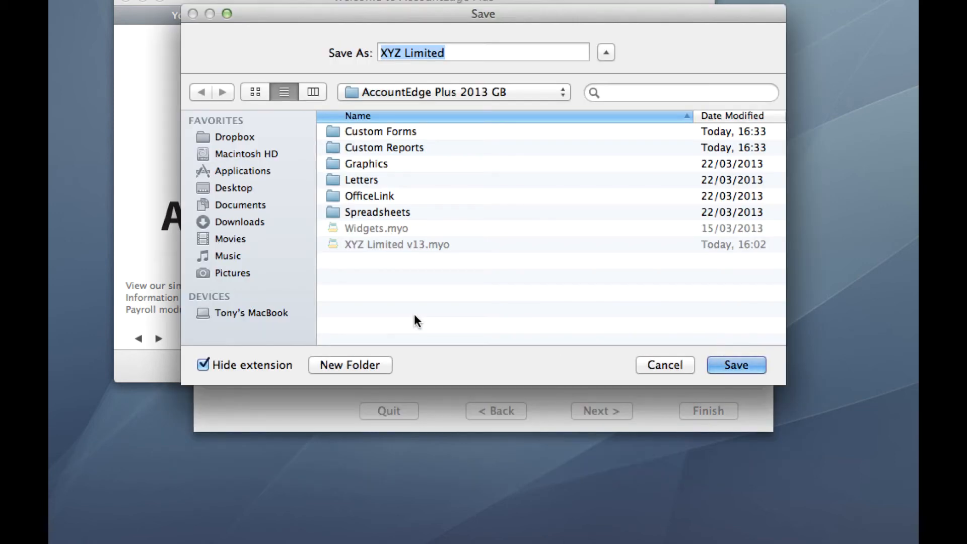
click(460, 52)
text(v)
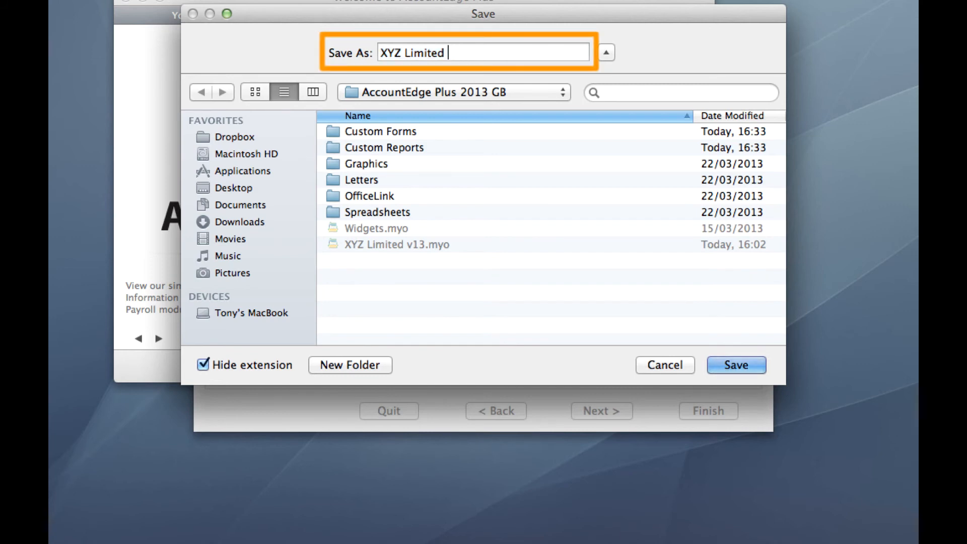
text(13)
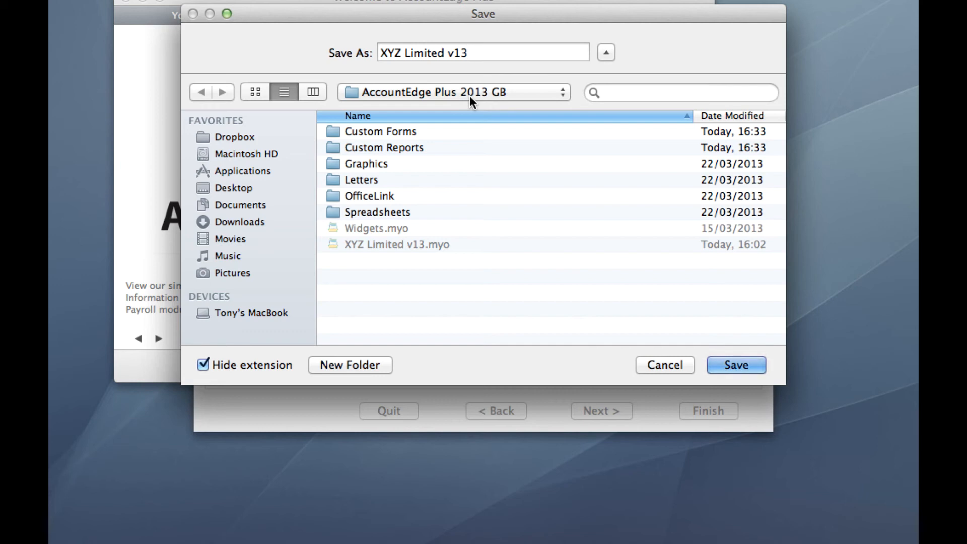
click(742, 361)
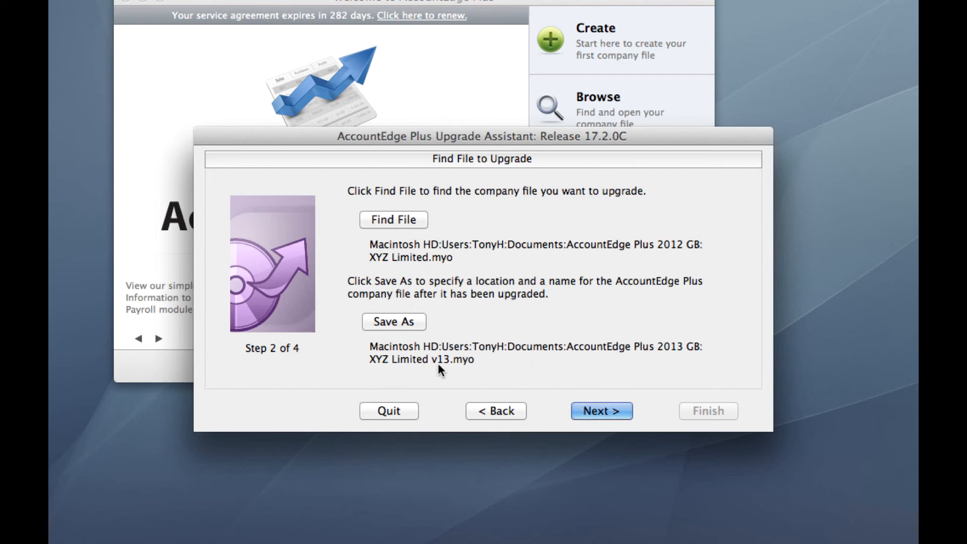
click(607, 411)
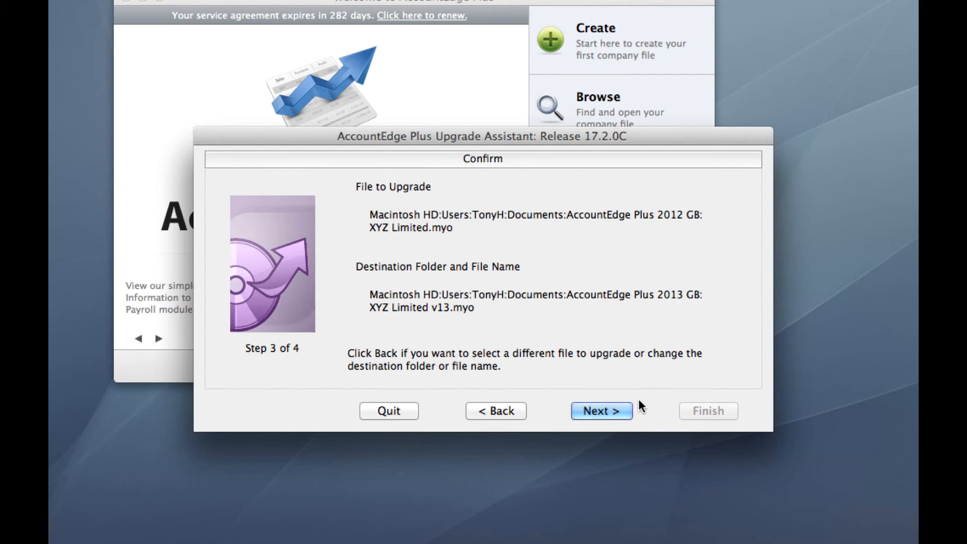
- Run the upgrade to XYZ Limited v13.myo and finish the Upgrade Assistant
click(617, 409)
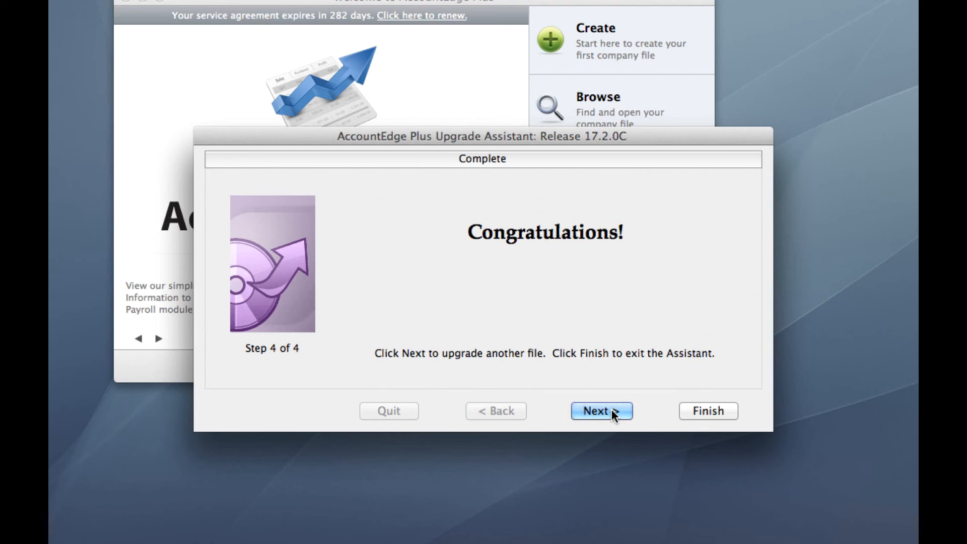
click(722, 409)
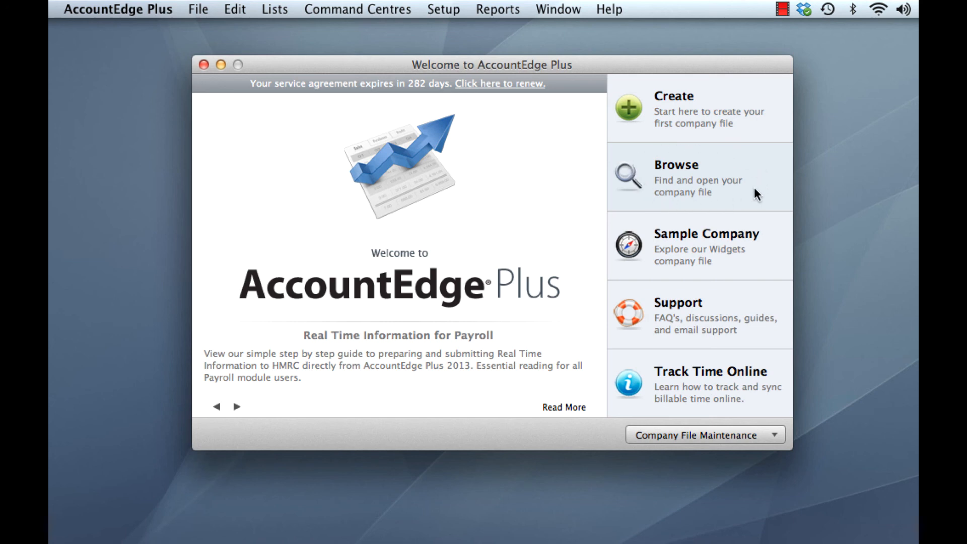
- Open XYZ Limited v13.myo from the AccountEdge Plus 2013 GB folder, sign on, and fit the main window on screen
click(731, 193)
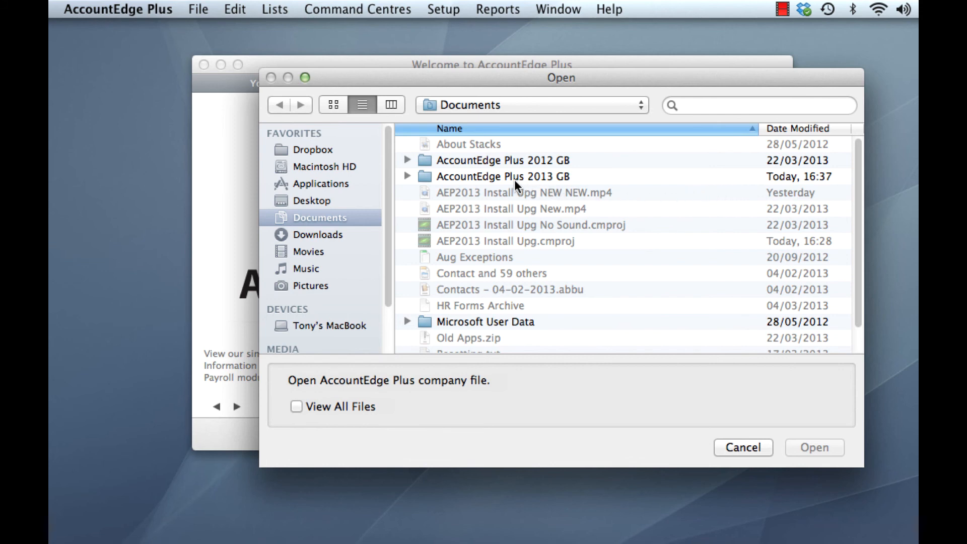
click(484, 176)
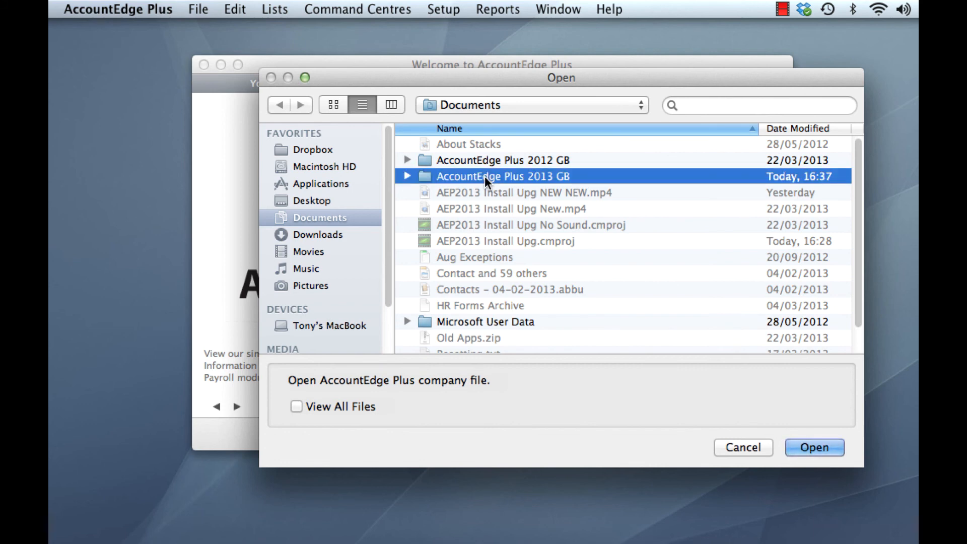
double_click(484, 176)
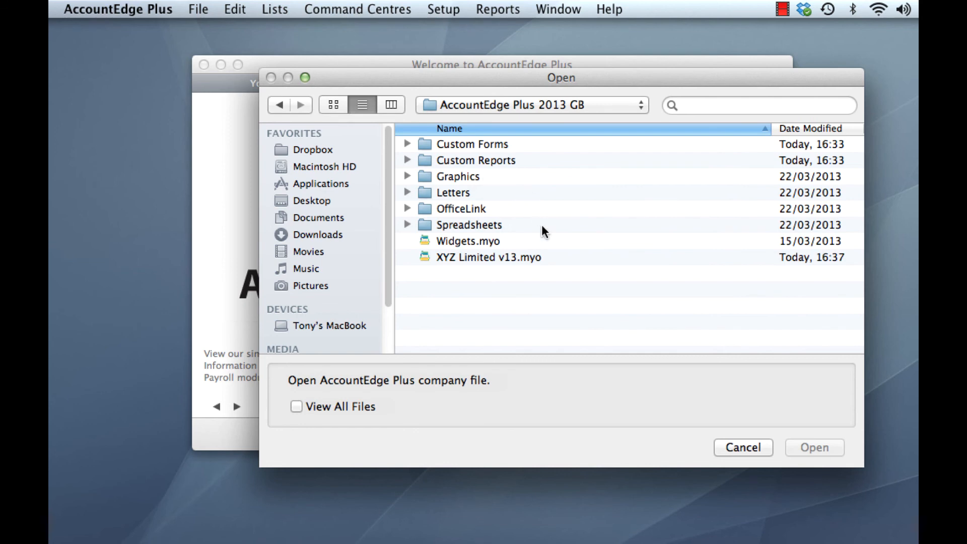
click(512, 258)
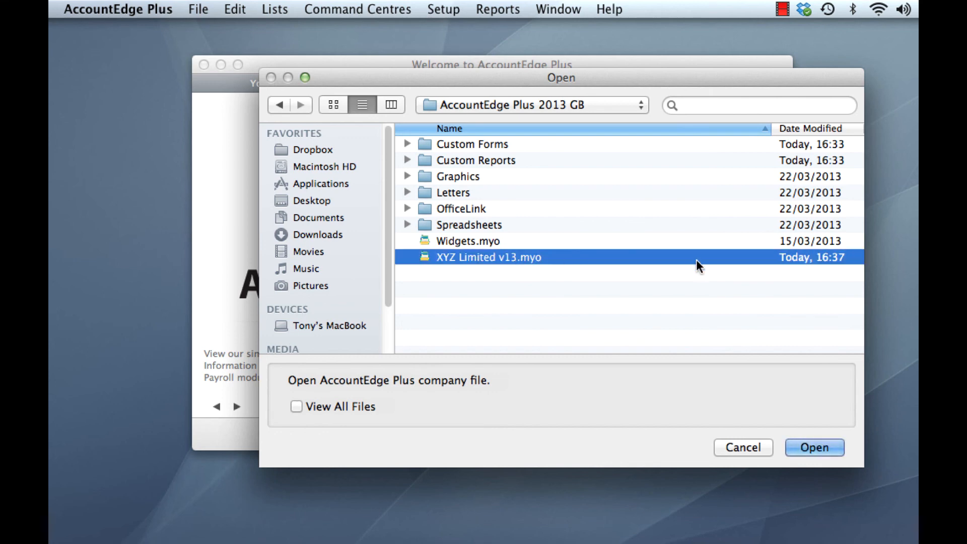
click(817, 447)
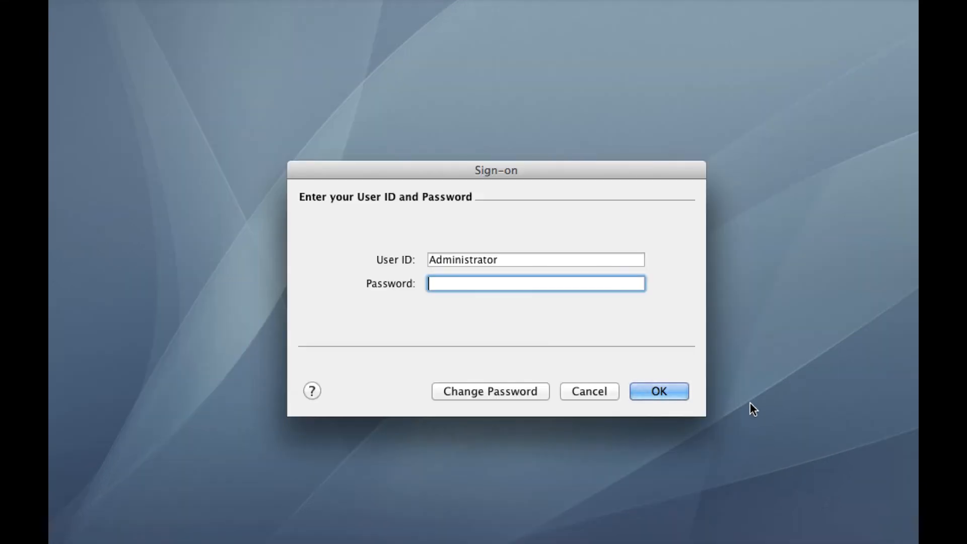
click(663, 391)
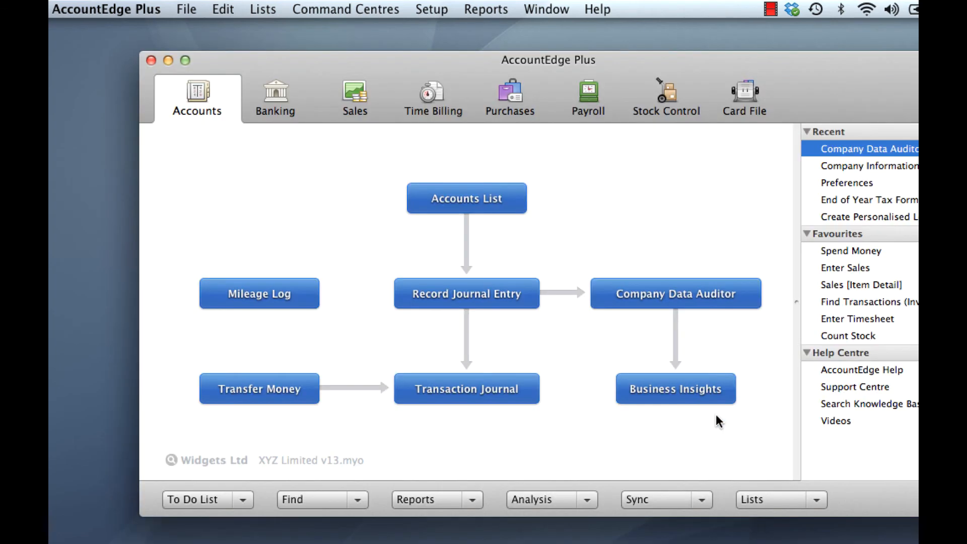
drag(813, 92, 755, 97)
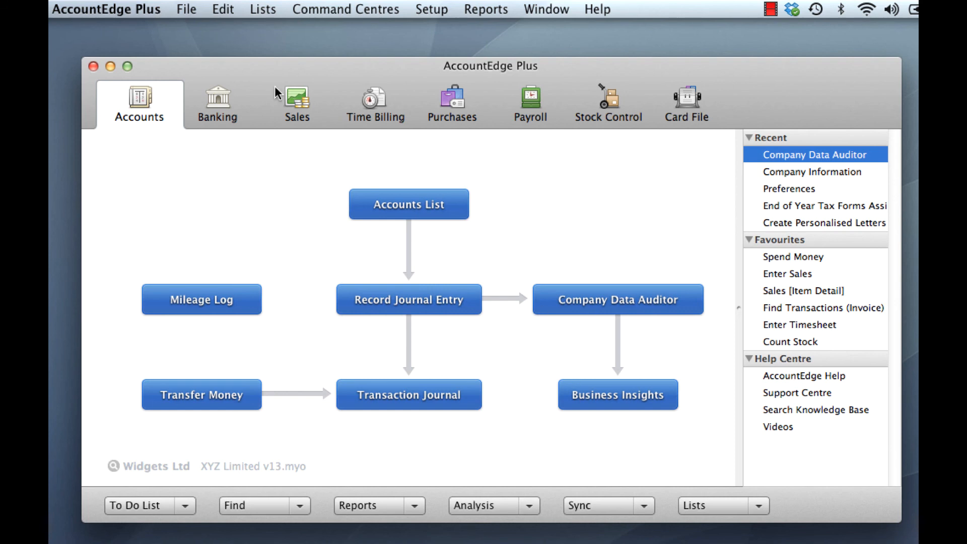
click(103, 9)
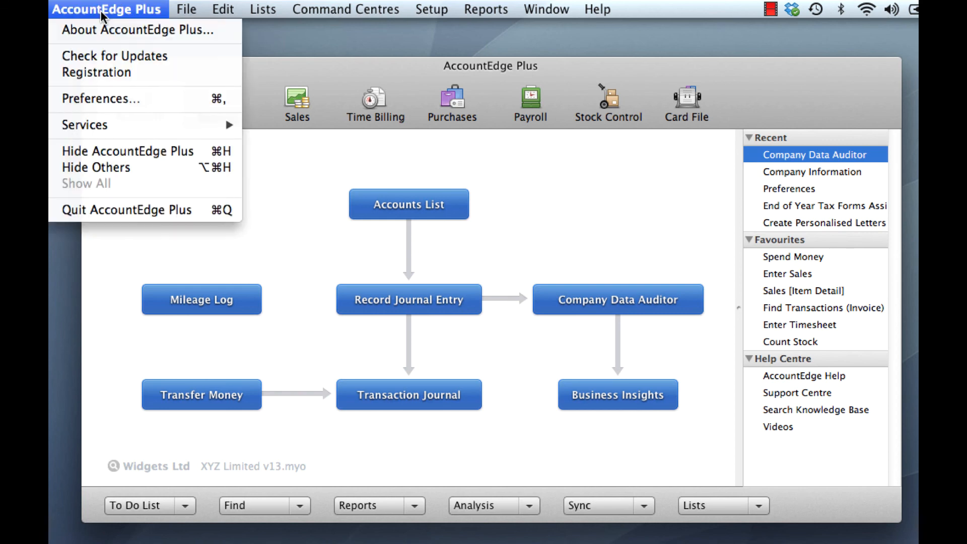
click(146, 32)
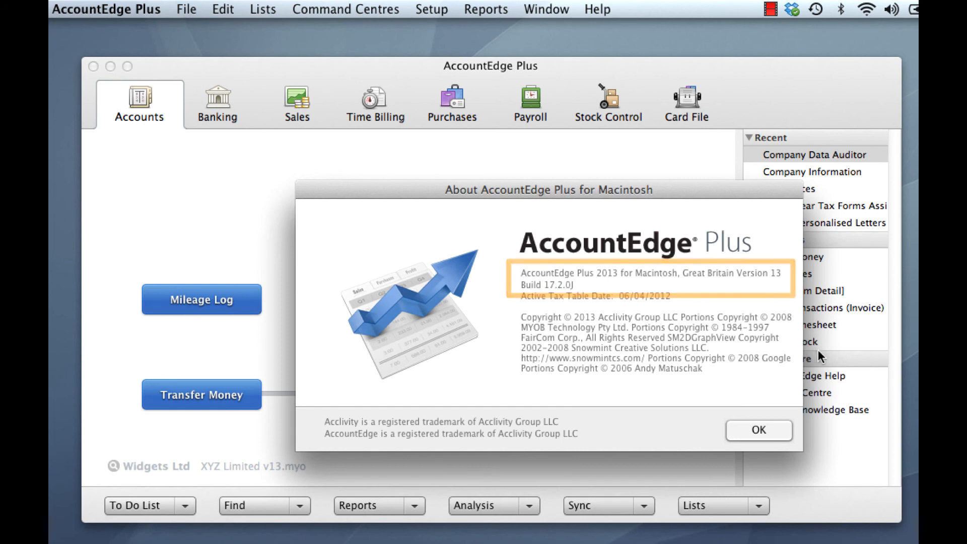
click(775, 431)
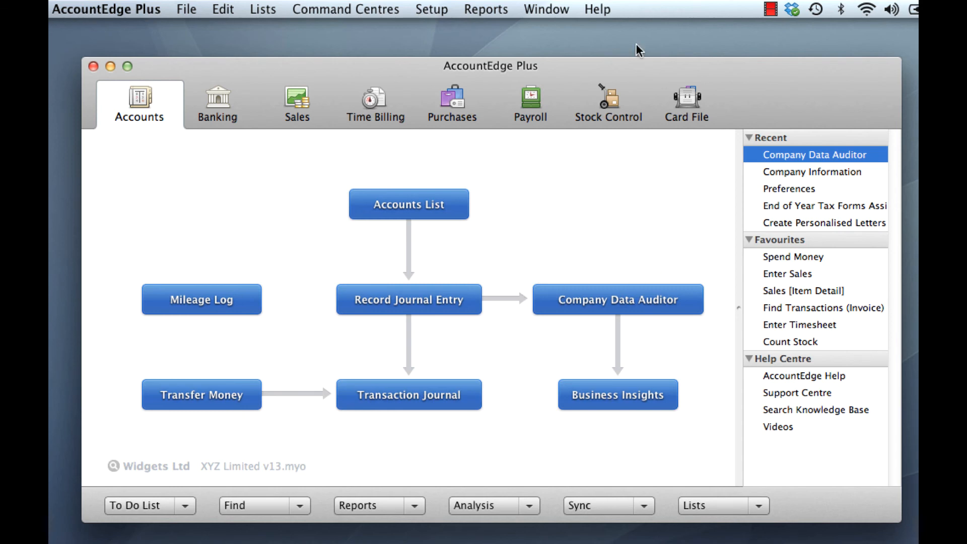
click(435, 9)
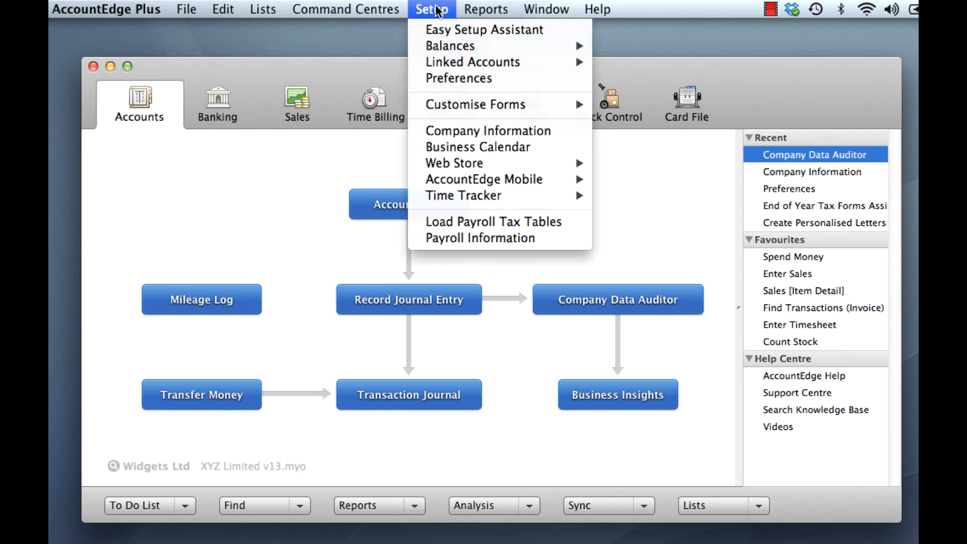
click(483, 80)
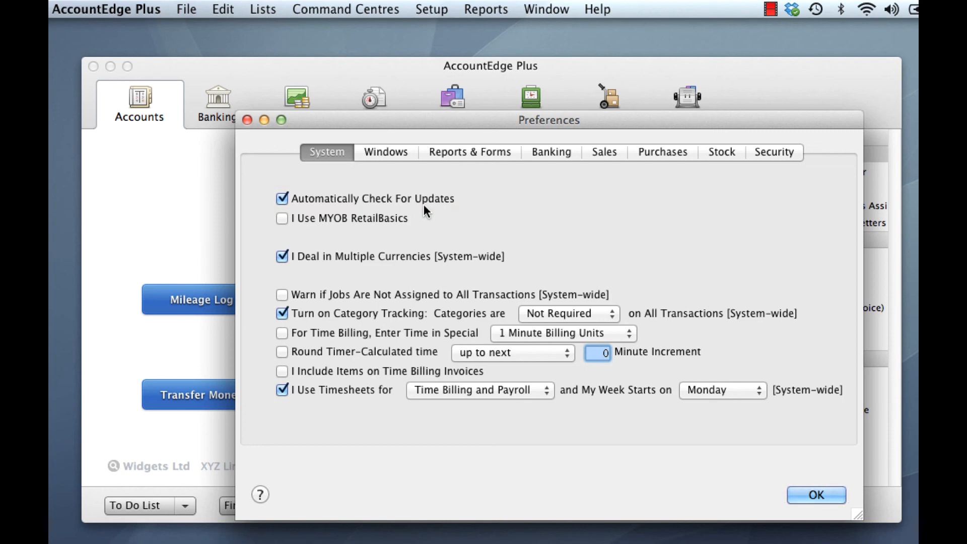
click(816, 496)
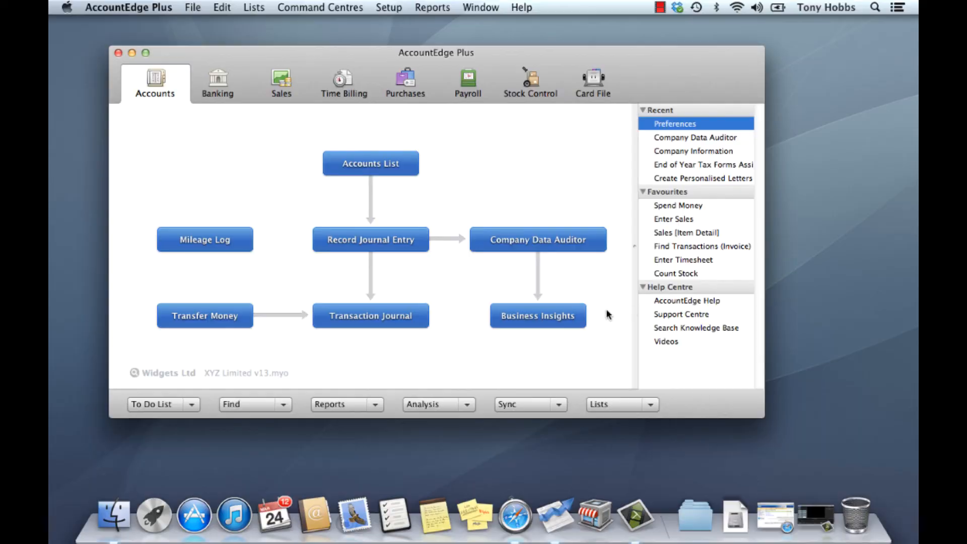